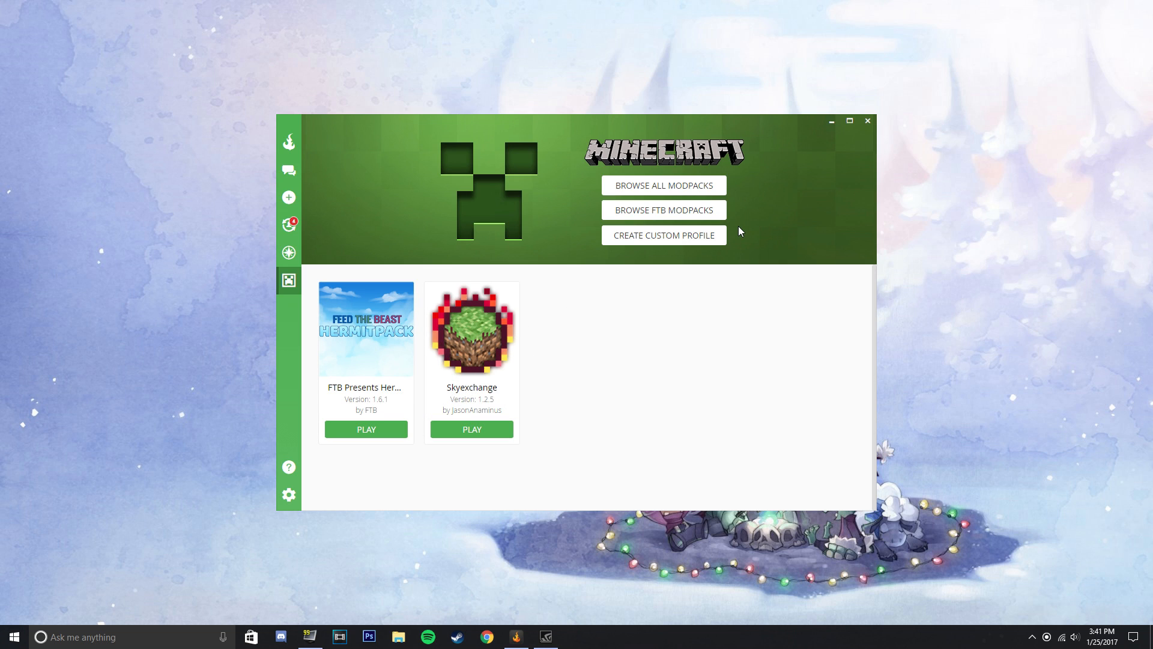
Minimize the Curse launcher and bring GeForce Experience's Drivers page to the front
left_click(831, 120)
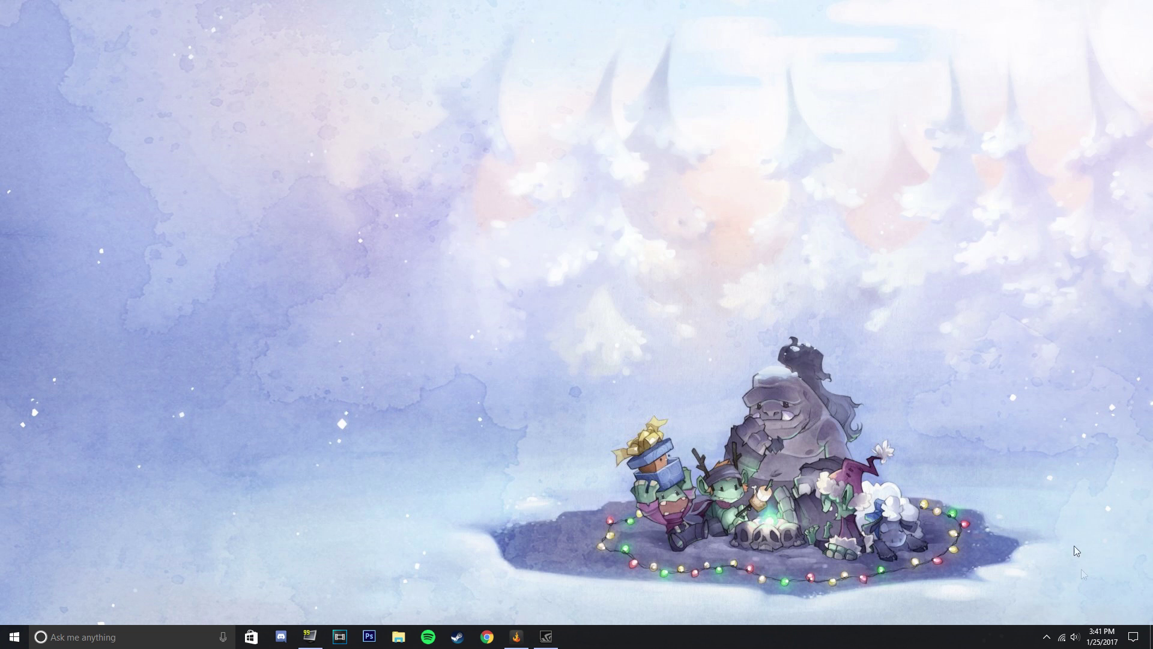
left_click(547, 638)
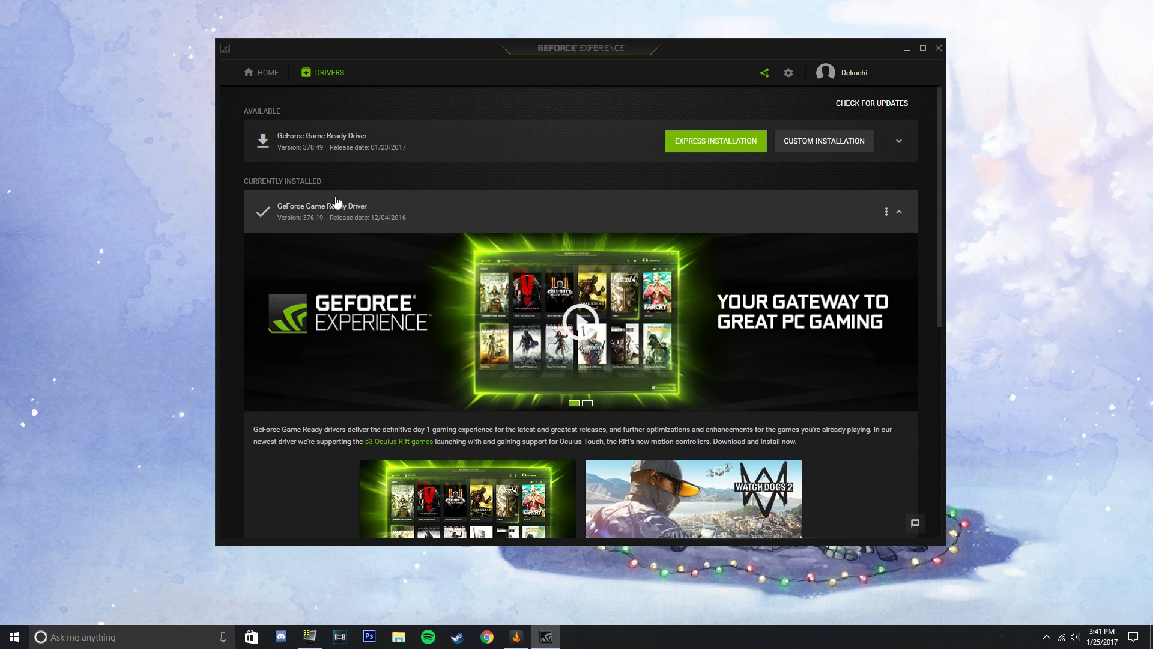
Launch Device Manager from a Start search for 'device manager'
left_click(100, 637)
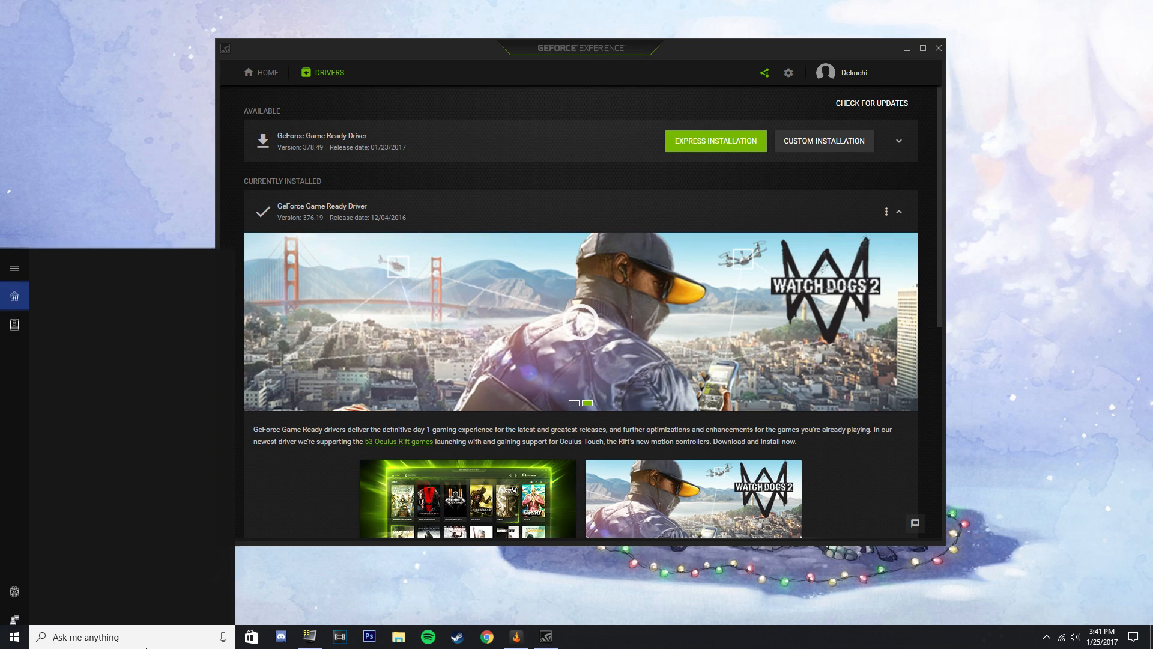
type("de")
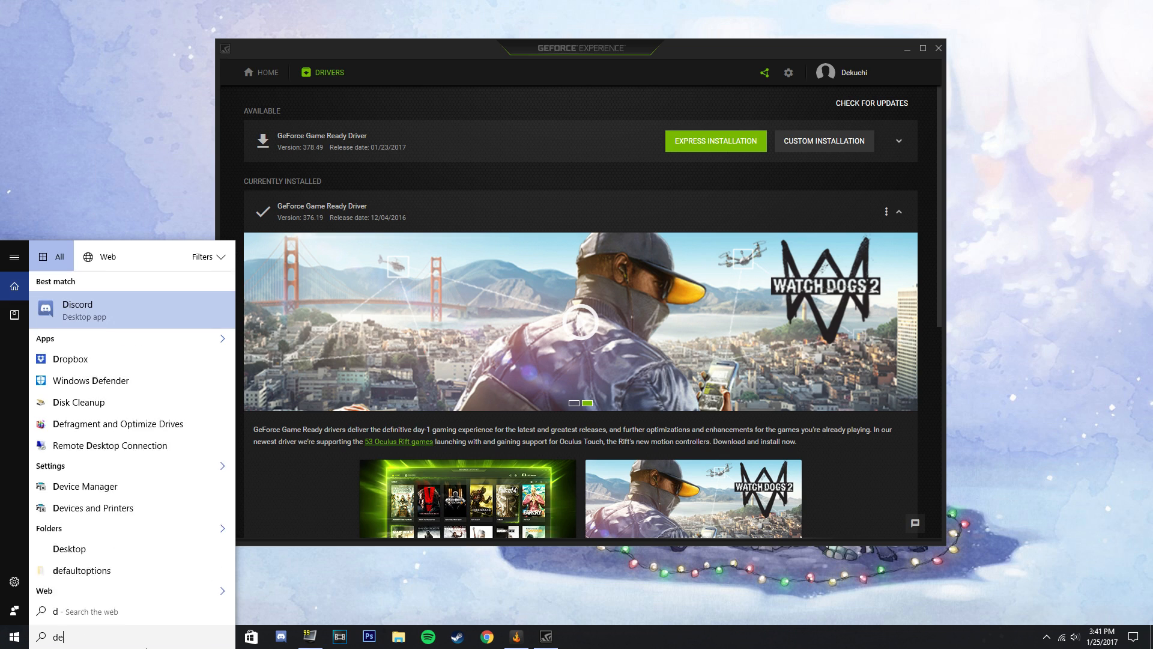
type("vice manger")
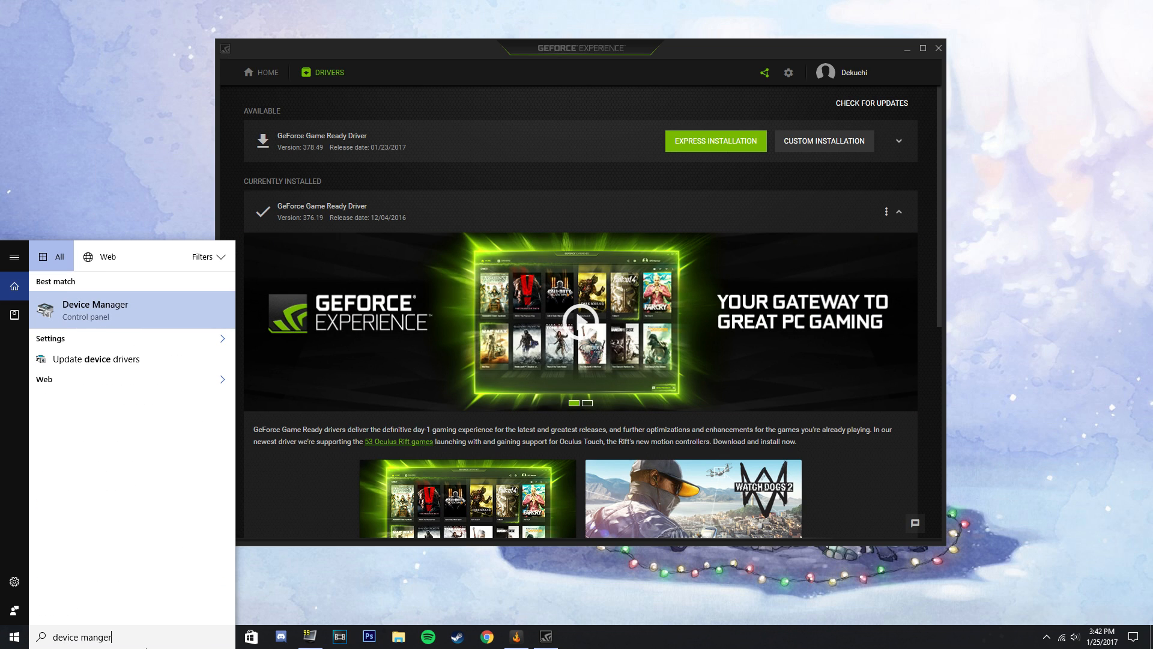
key("Return")
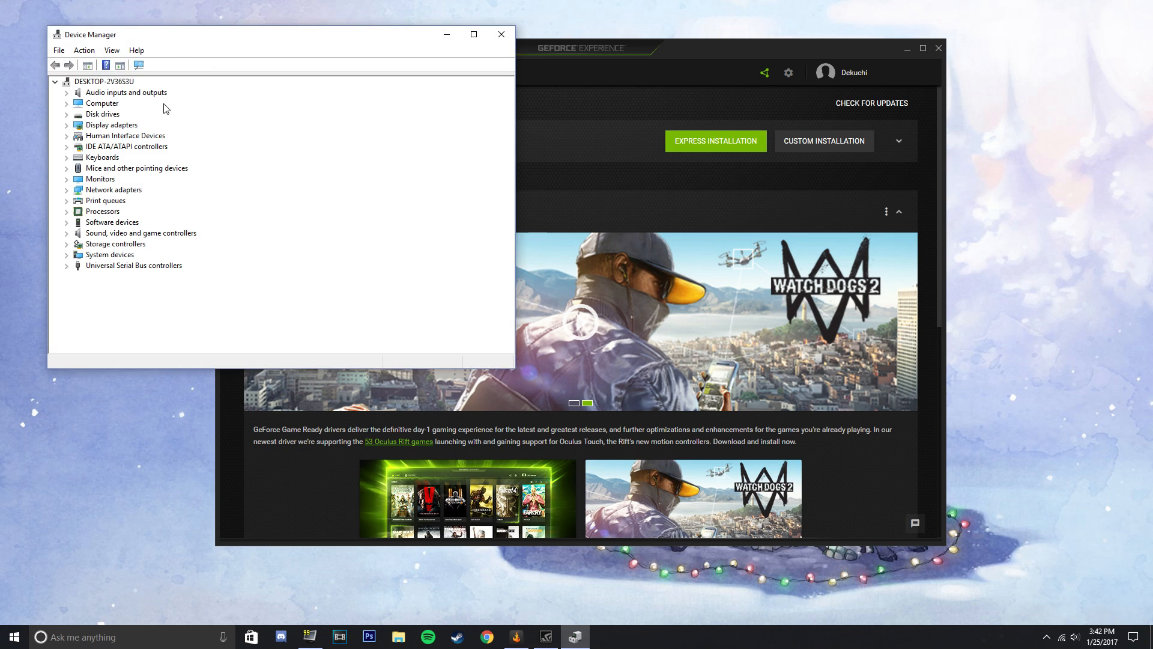
Expand Display adapters and bring up the NVIDIA GeForce GTX 960 properties
left_click(67, 125)
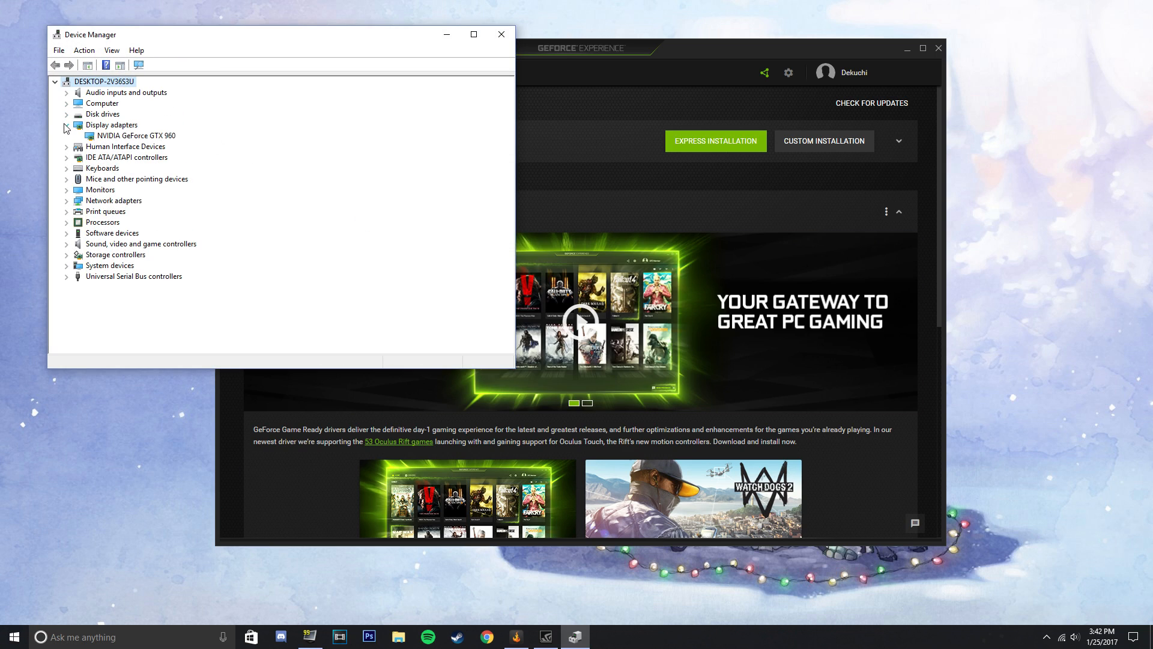
double_click(118, 136)
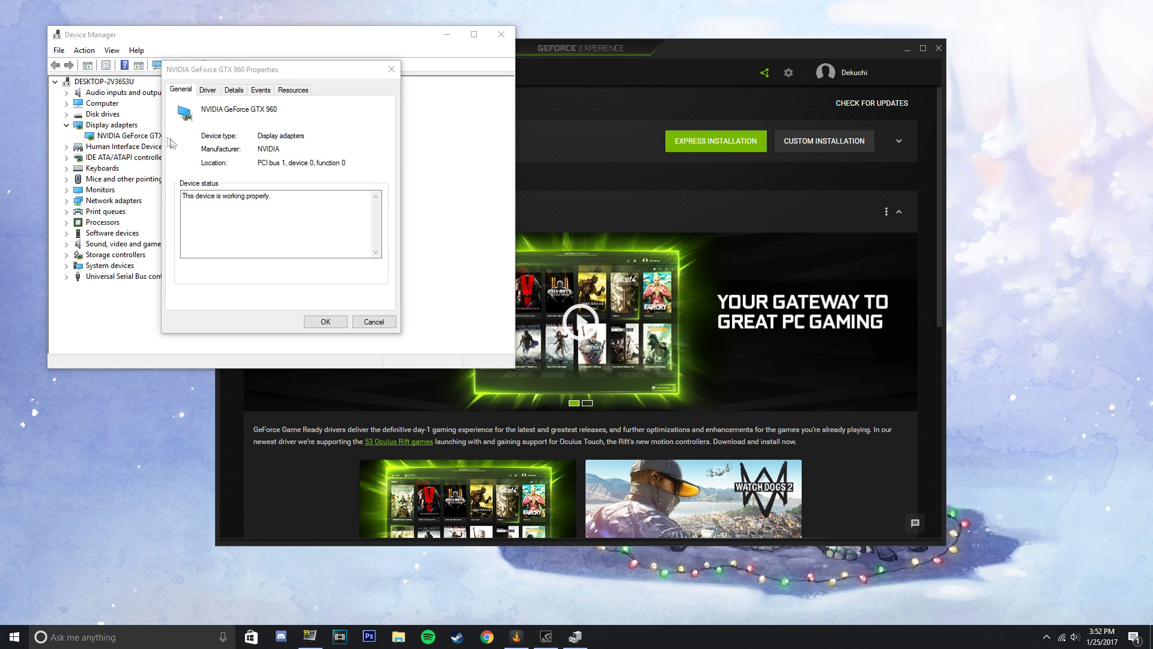
Review the GTX 960 driver details (version 21.21.13.7619), then close the properties and Device Manager
left_click(209, 91)
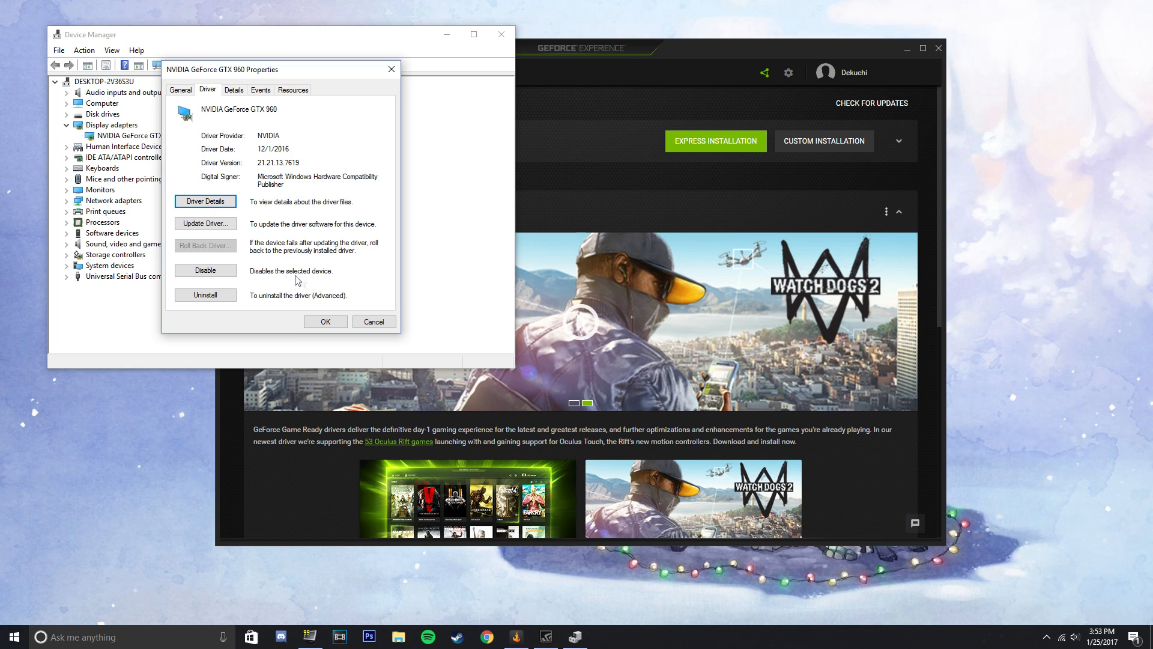
left_click(316, 323)
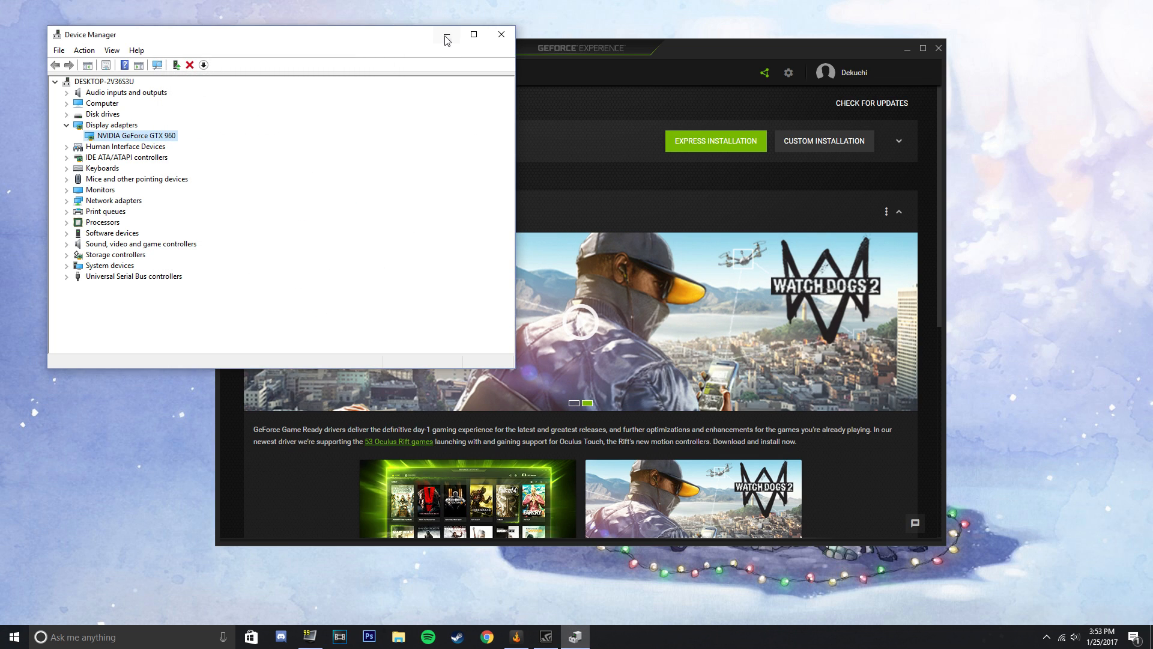
left_click(503, 34)
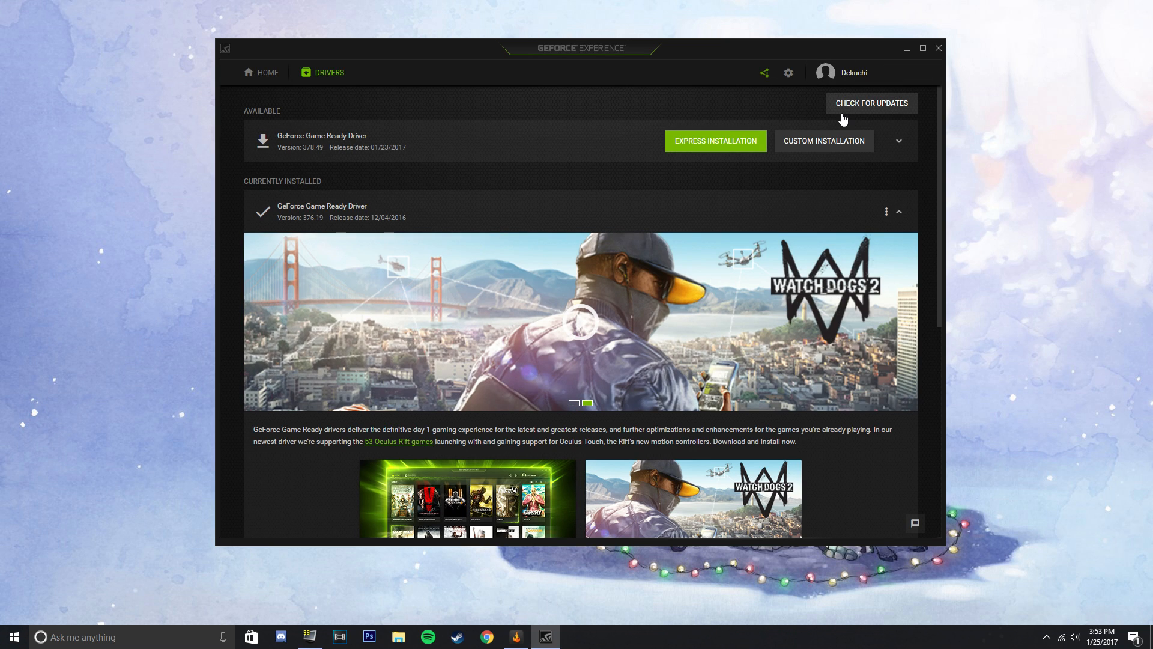
Glance at the Curse launcher, then return GeForce Experience's Drivers page to the front
left_click(518, 638)
left_click(545, 637)
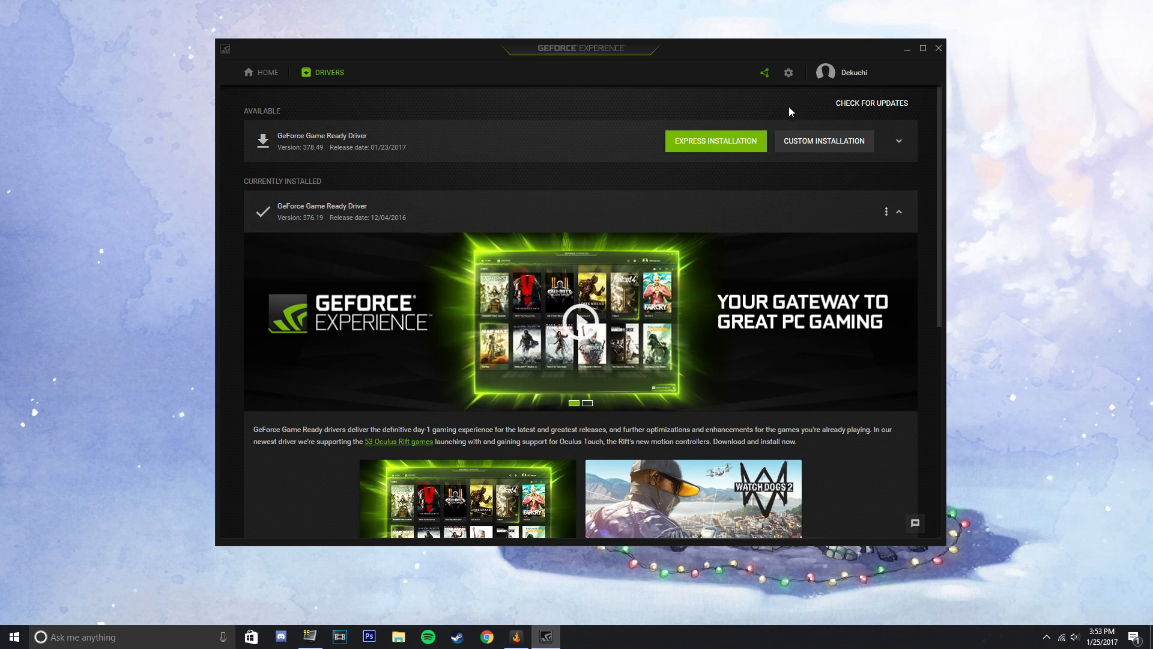